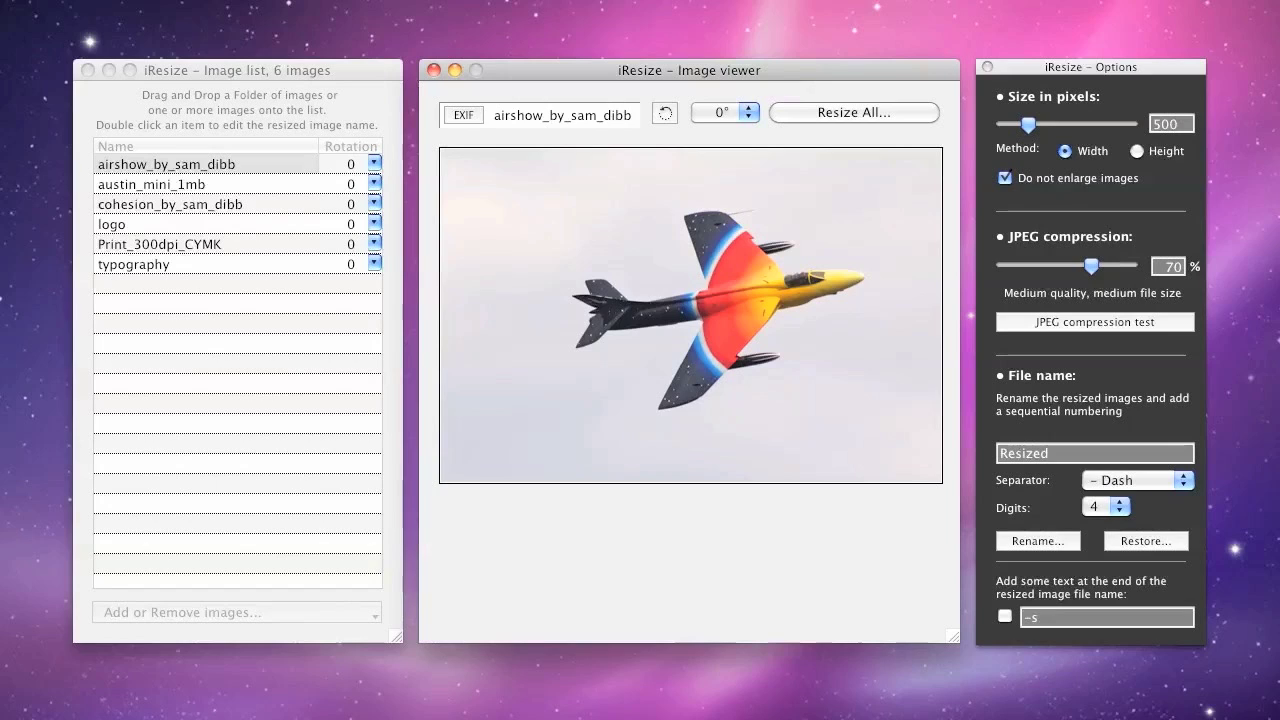
# Step: Look over the image list's add/remove options, then dismiss them
pyautogui.click(372, 614)
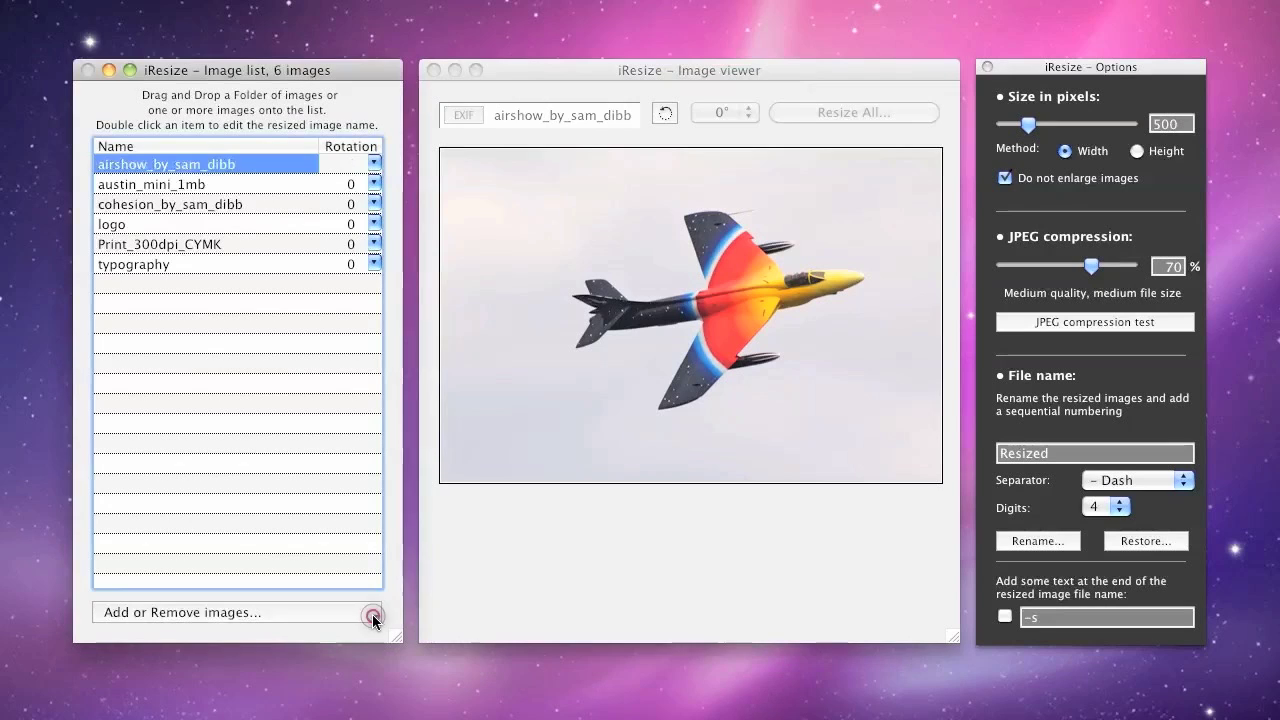
pyautogui.click(373, 614)
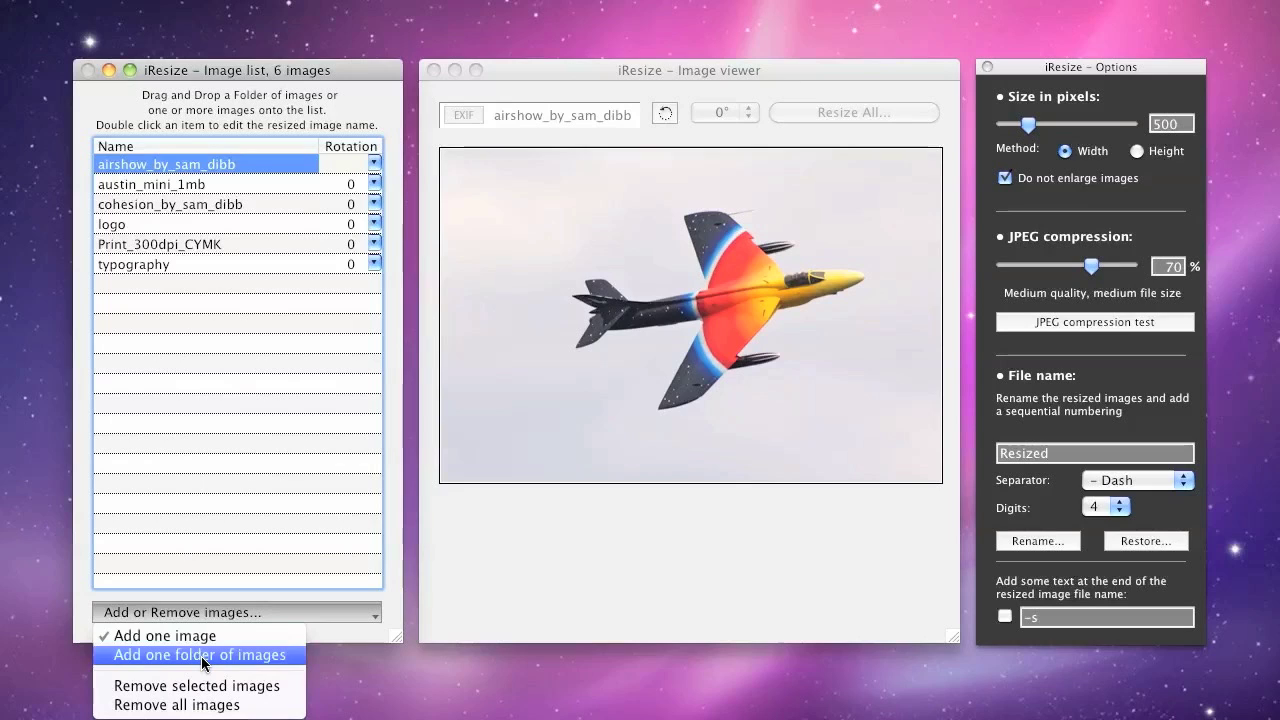
pyautogui.click(215, 167)
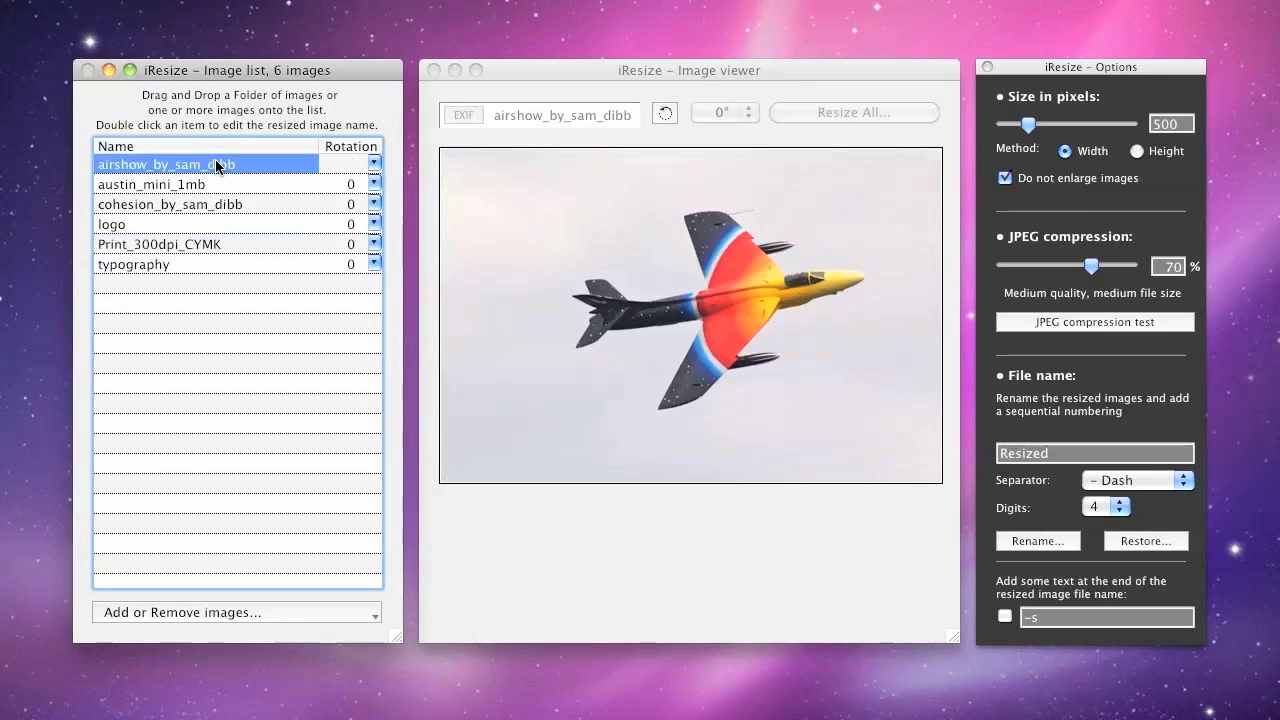
# Step: Preview austin_mini_1mb, Print_300dpi_CYMK and airshow_by_sam_dibb, keeping resize by width
pyautogui.click(211, 186)
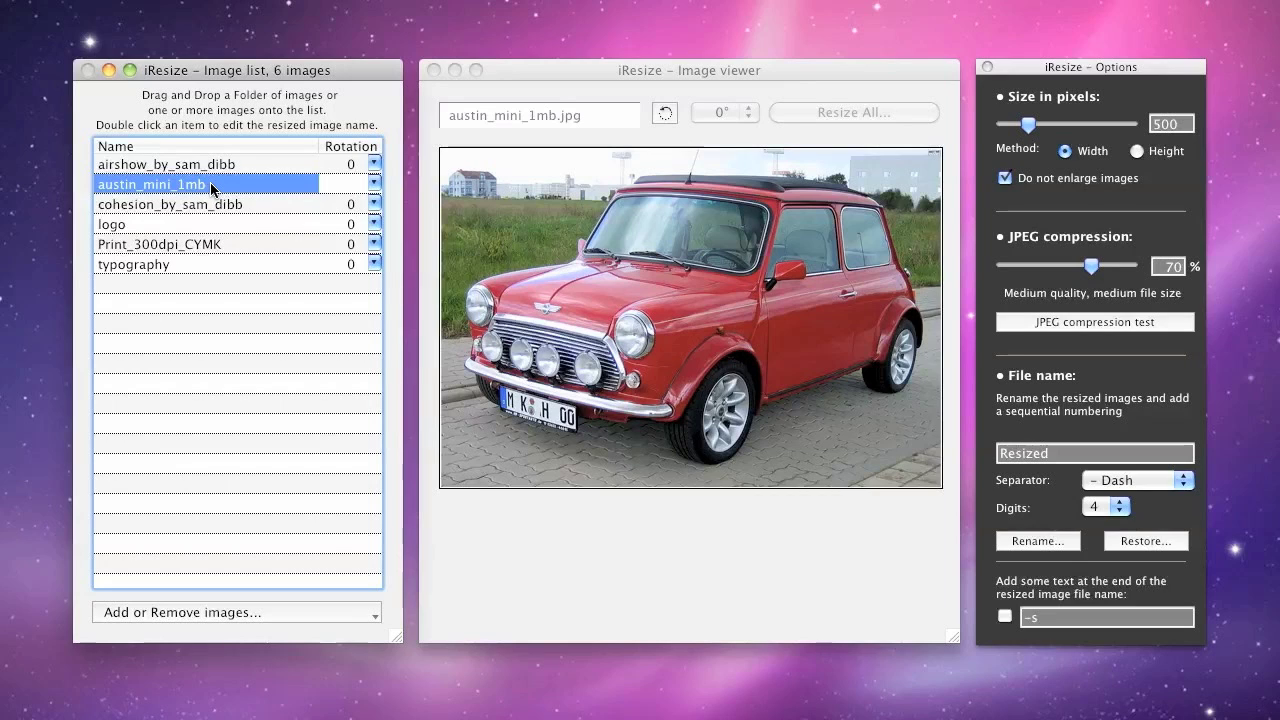
pyautogui.click(207, 246)
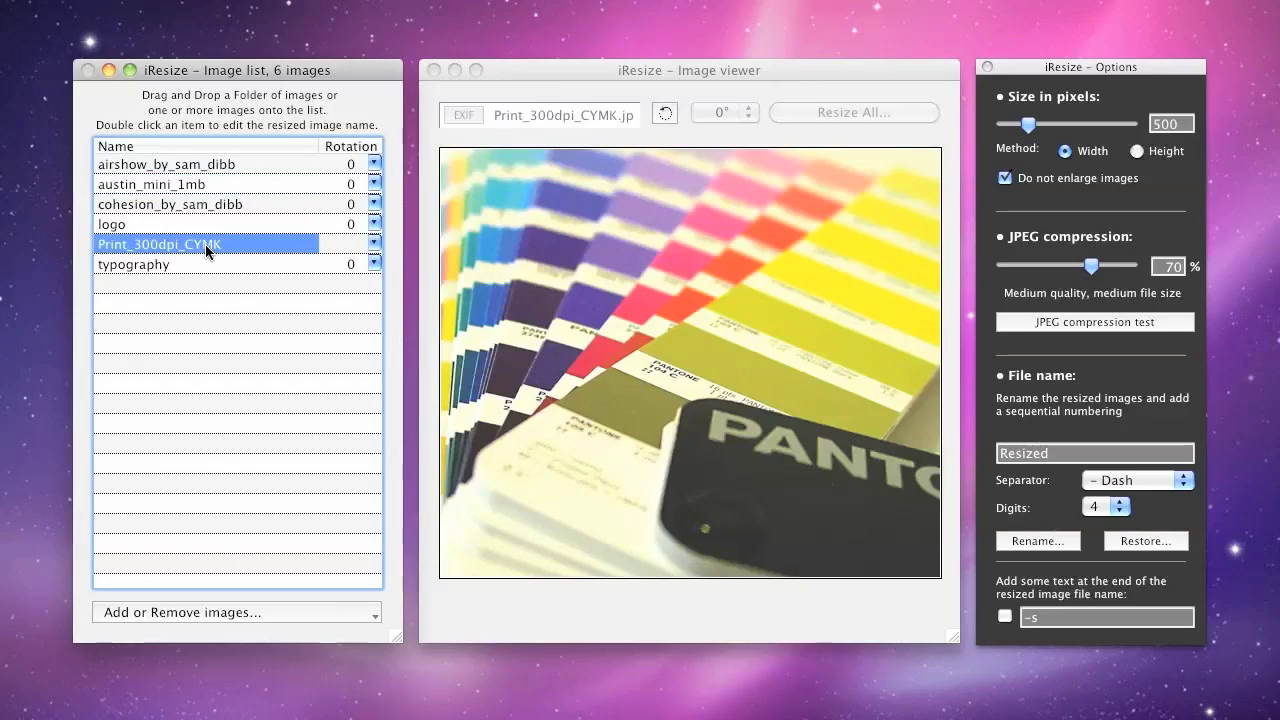
pyautogui.click(165, 164)
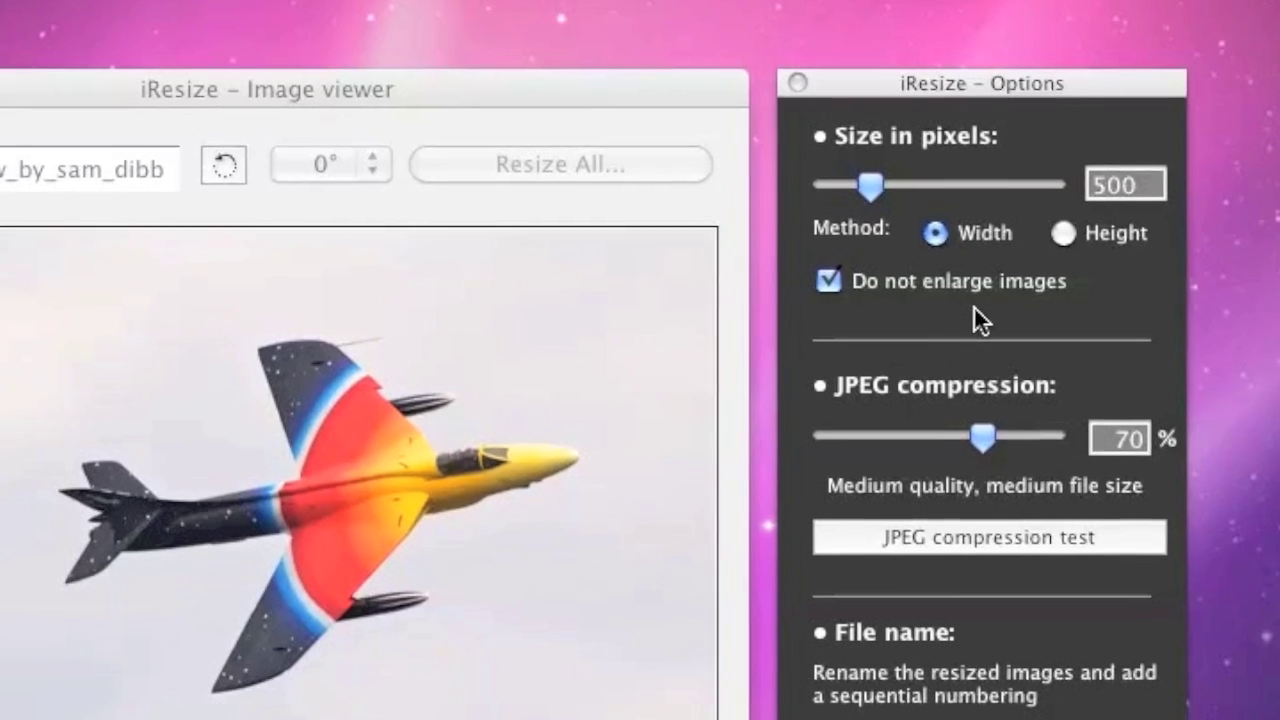
pyautogui.click(1060, 234)
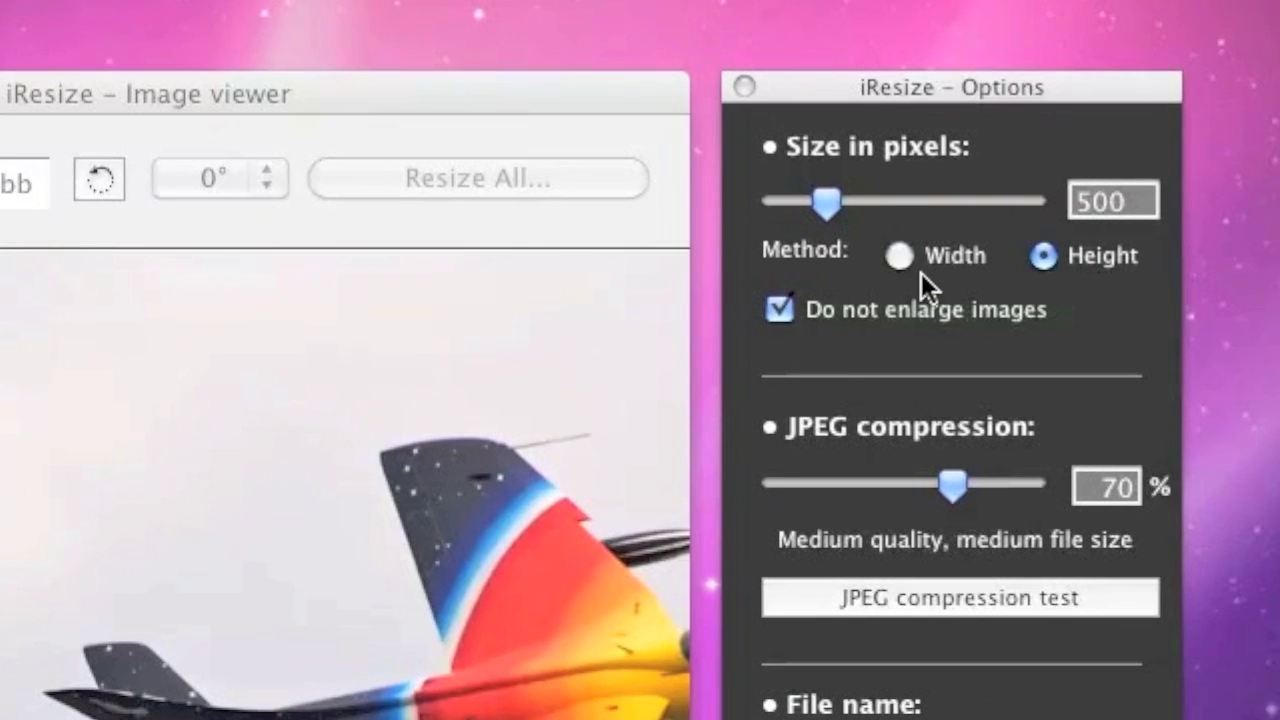
pyautogui.click(897, 256)
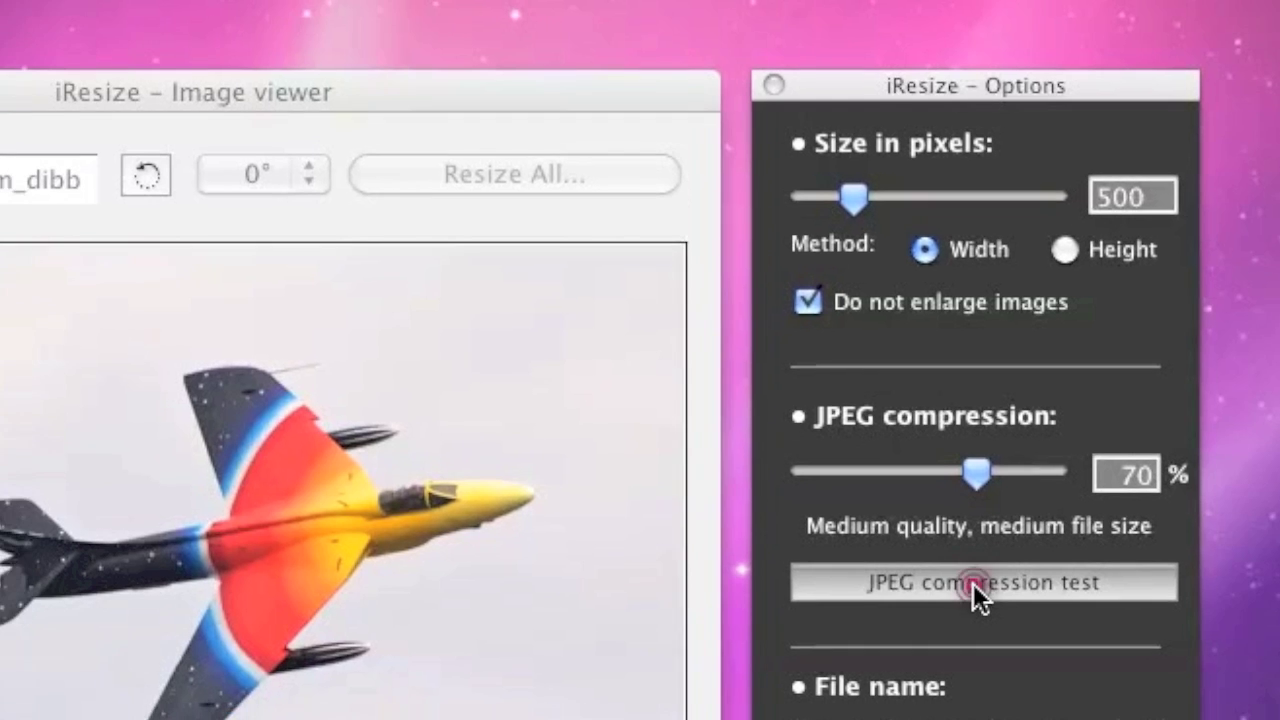
# Step: Test JPEG compression on the airshow image and raise quality from 70% to 80%
pyautogui.click(949, 599)
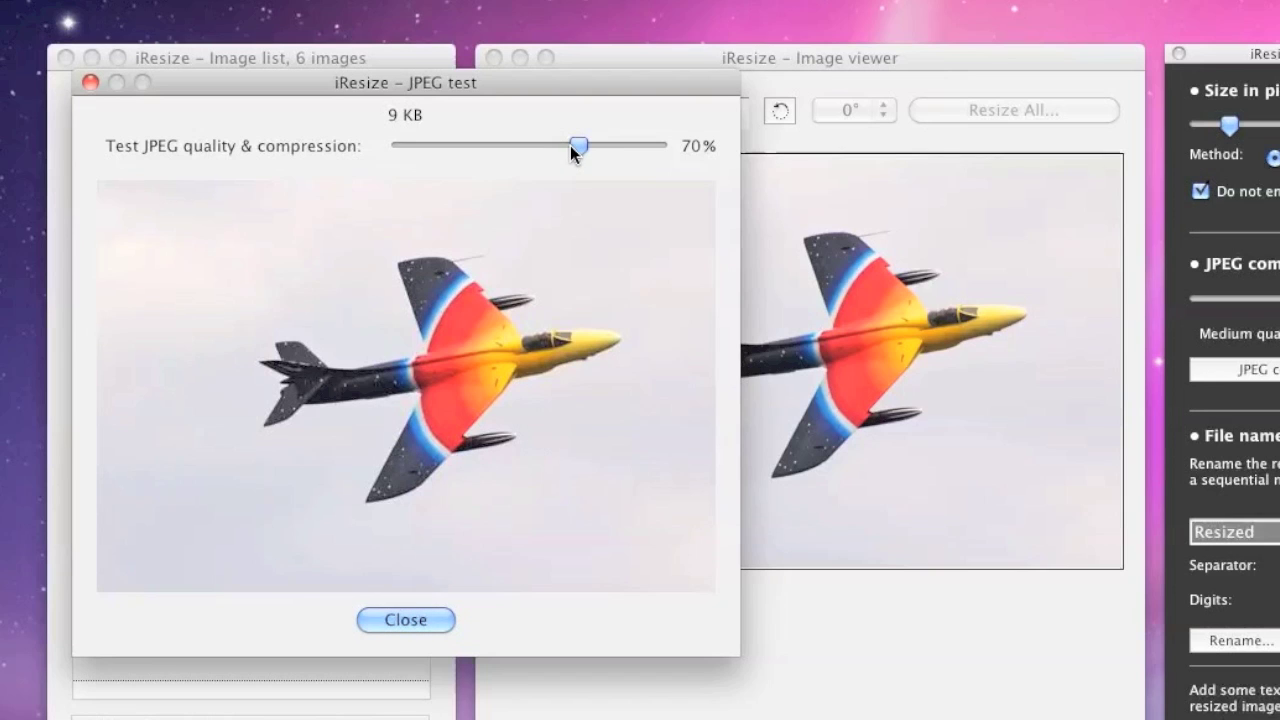
pyautogui.moveTo(570, 145); pyautogui.dragTo(601, 145)
pyautogui.click(438, 624)
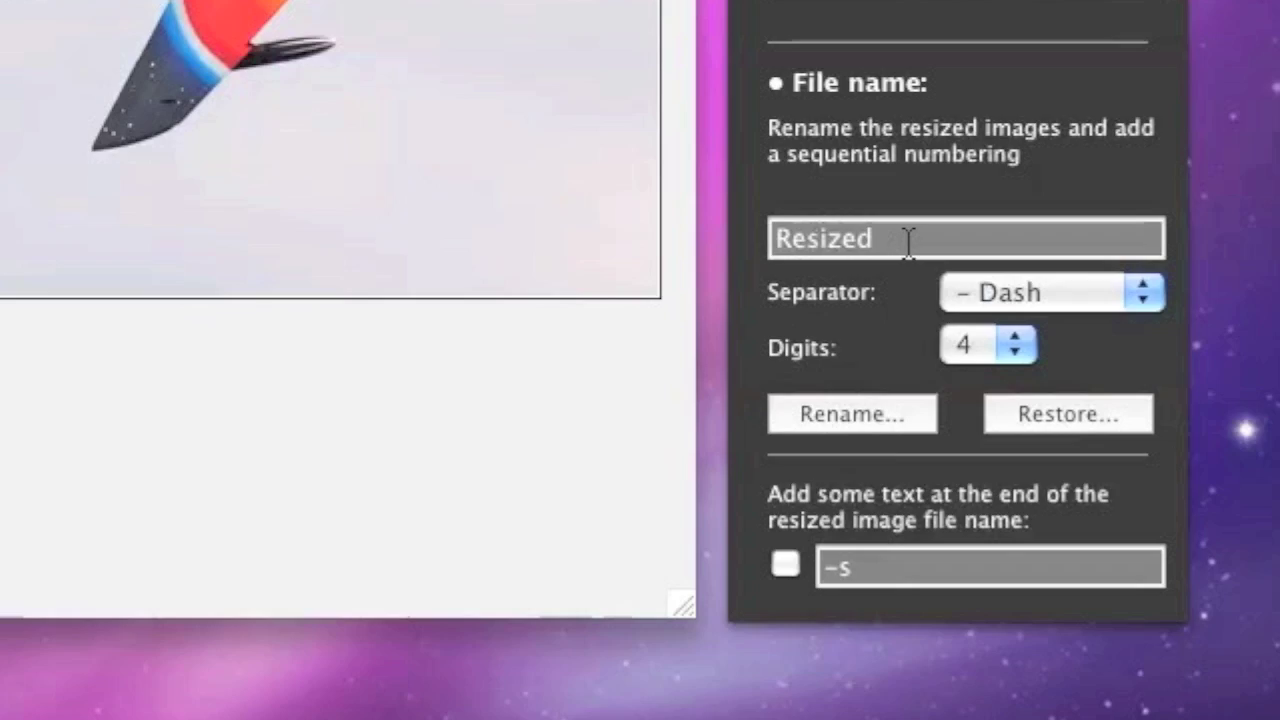
pyautogui.click(908, 243)
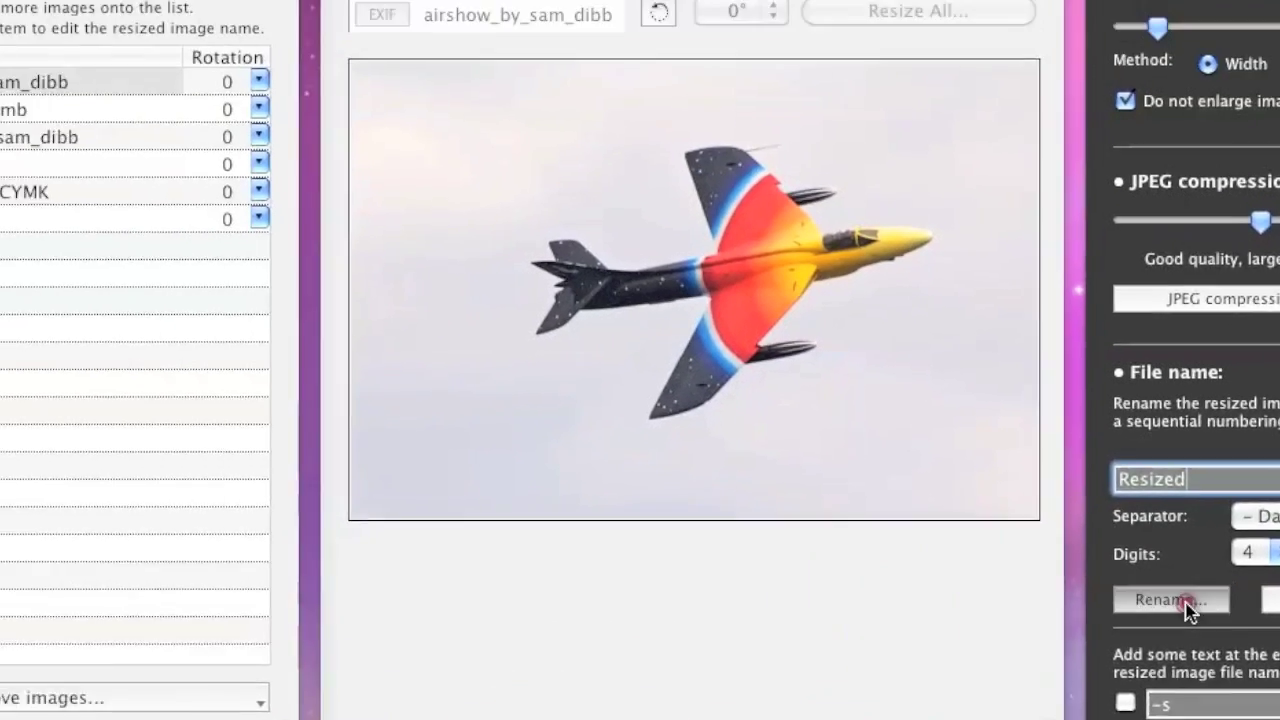
pyautogui.click(1086, 543)
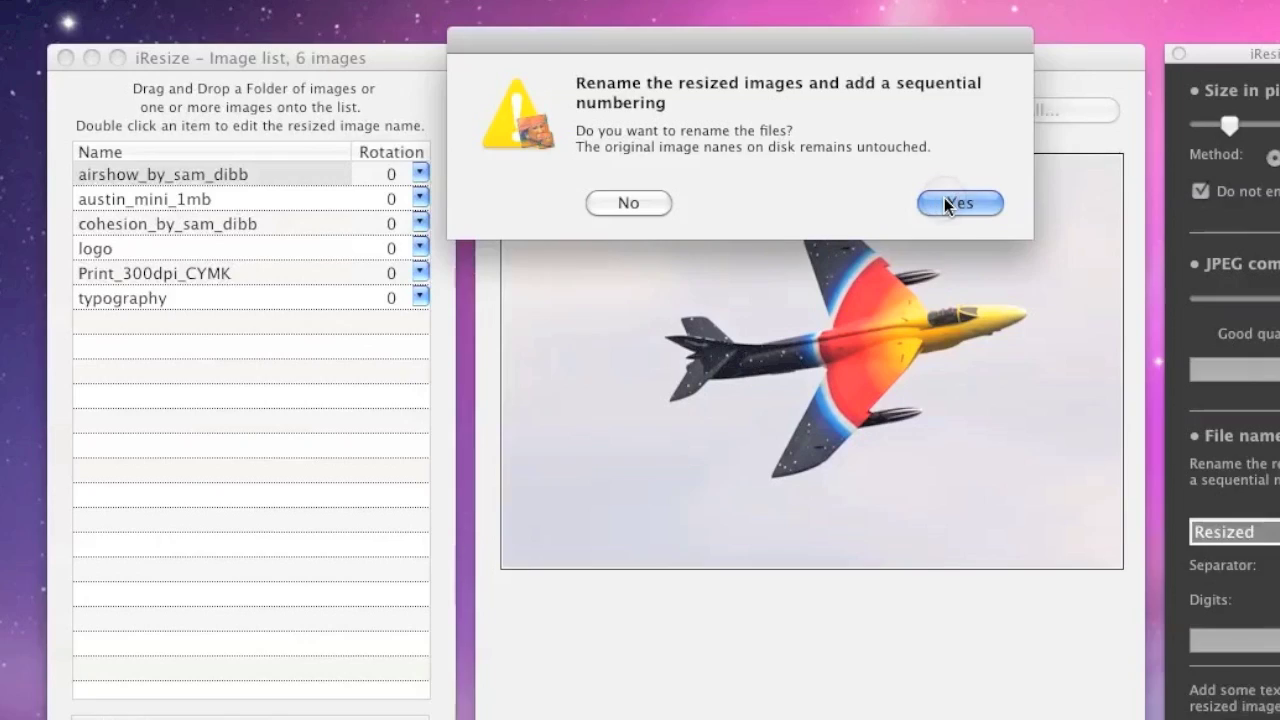
pyautogui.click(945, 200)
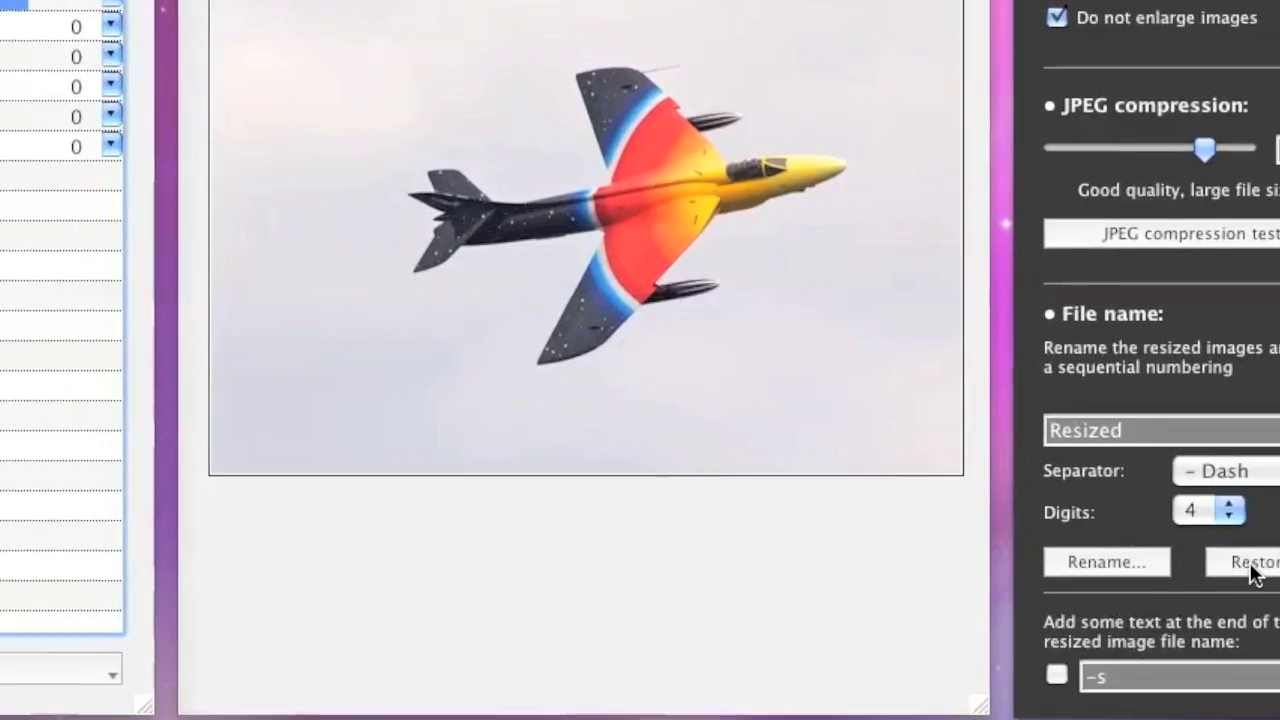
pyautogui.click(1249, 562)
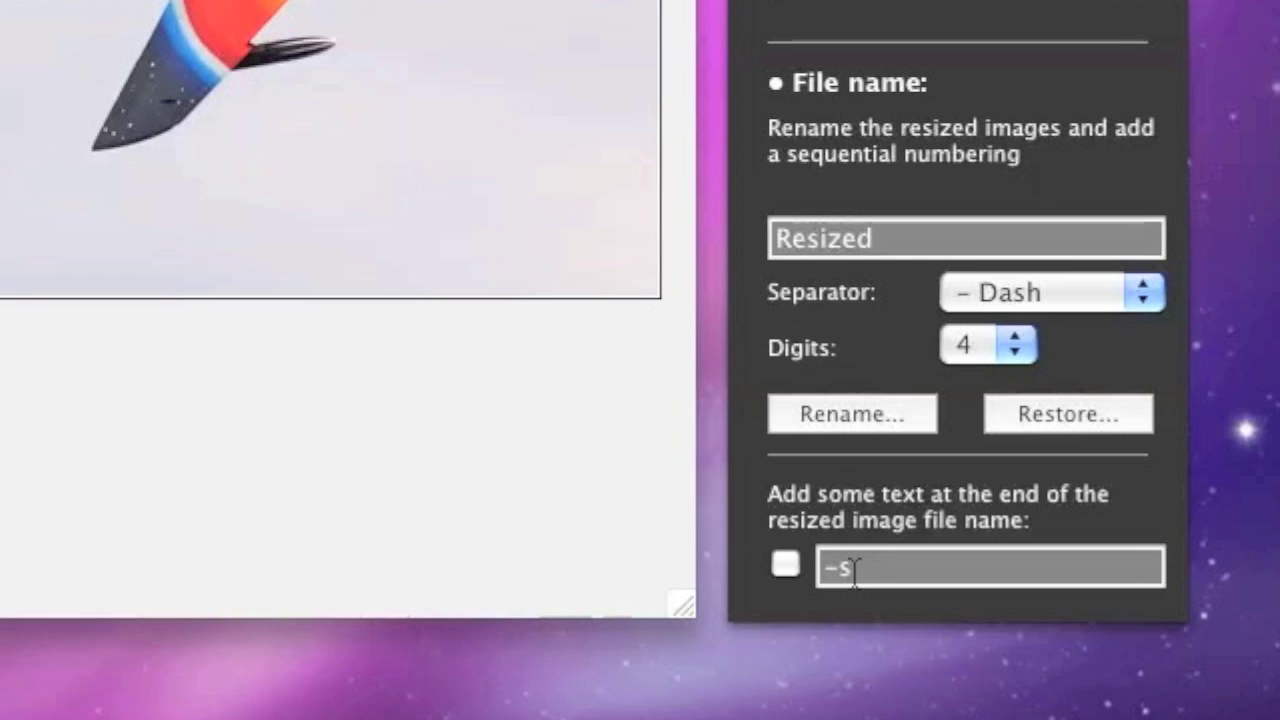
# Step: Append _500-80 to the -s file-name suffix and enable the suffix
pyautogui.click(855, 567)
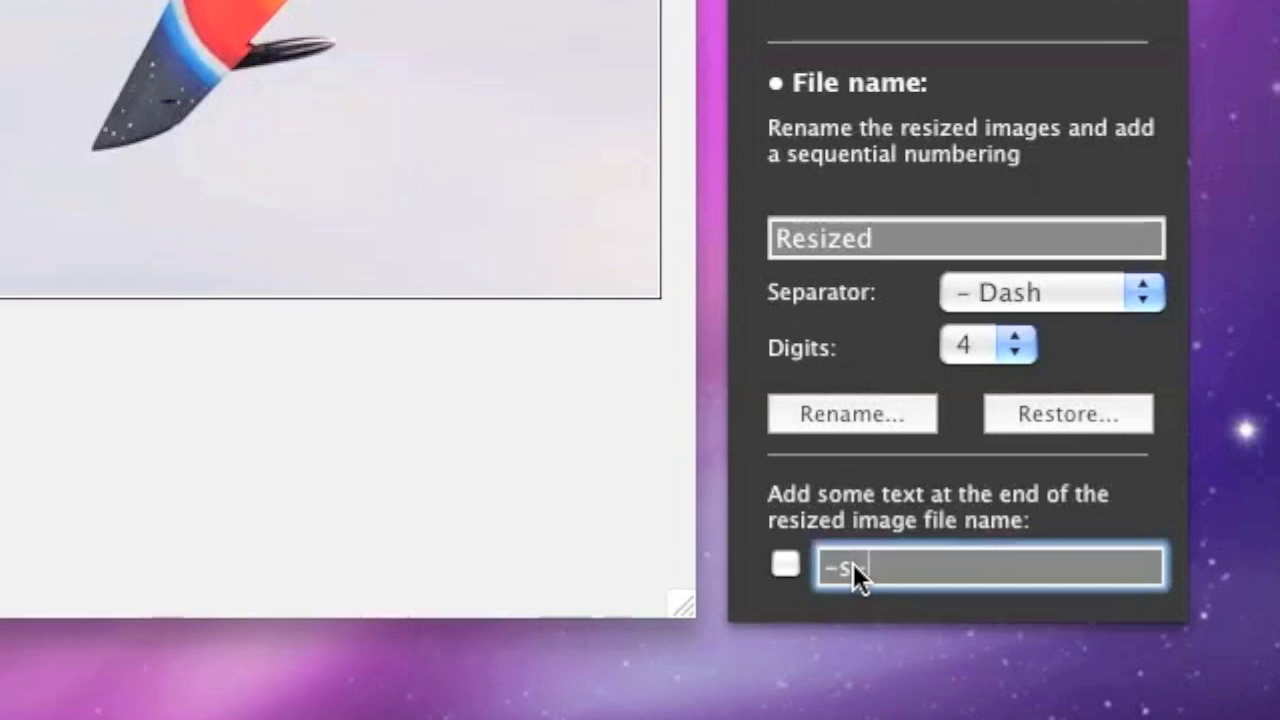
pyautogui.write('_500')
pyautogui.write('-80')
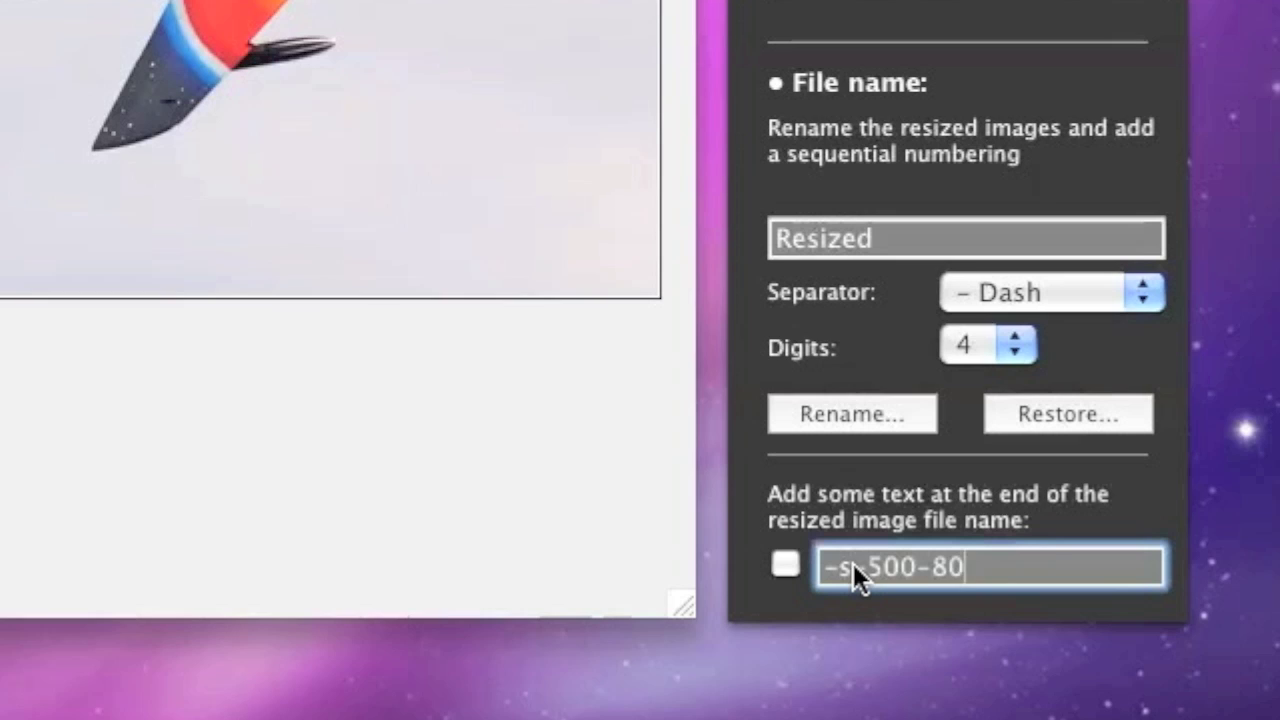
pyautogui.click(777, 564)
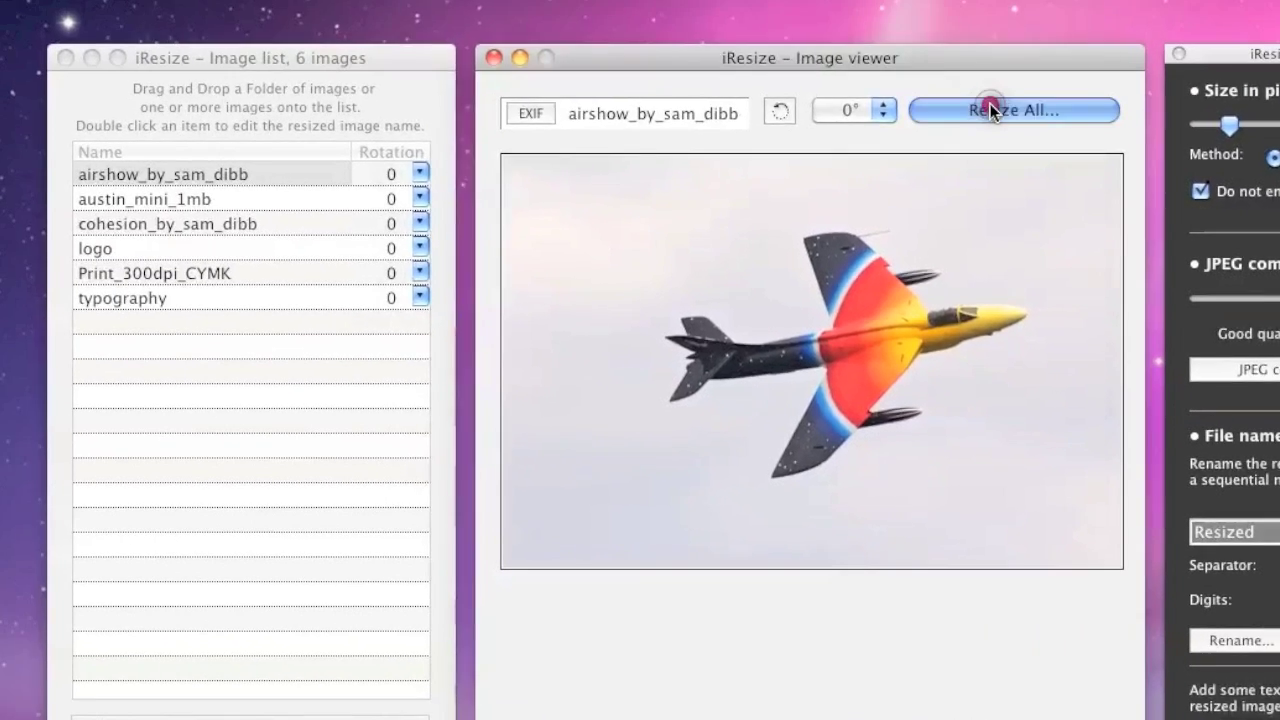
# Step: Resize all six images into tutorial > Mac > iResize and dismiss the completion message
pyautogui.click(990, 103)
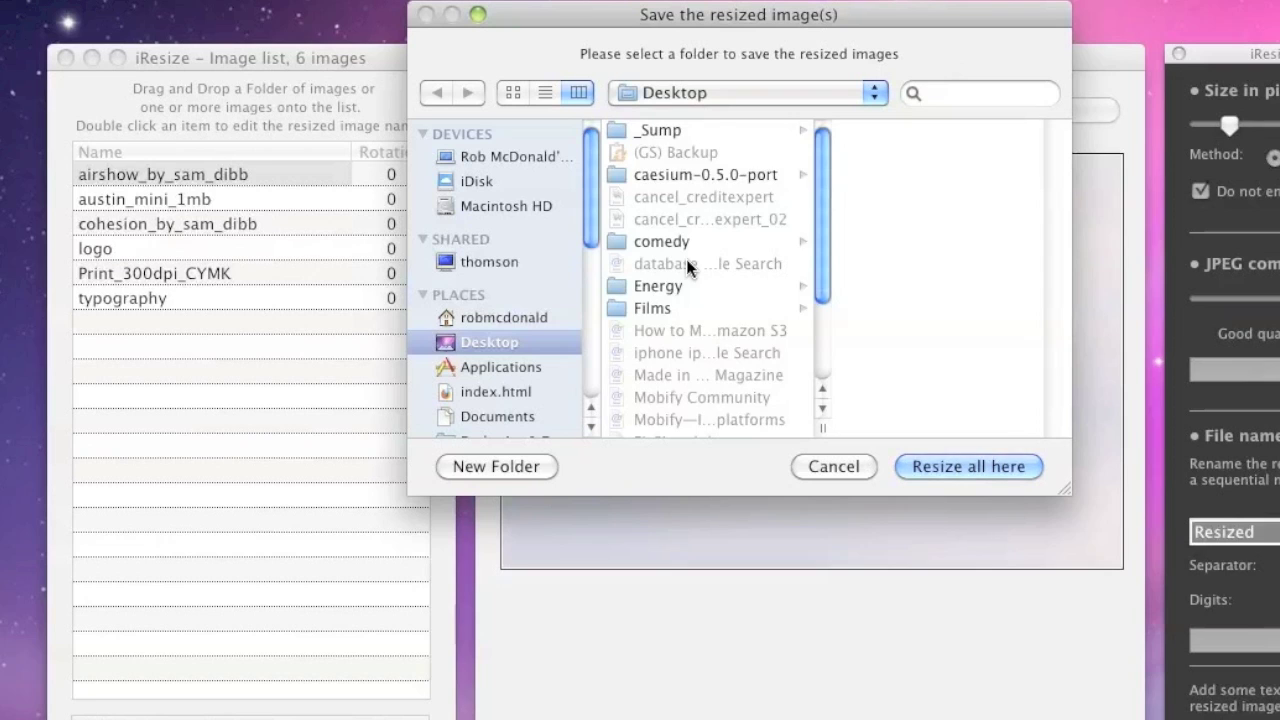
pyautogui.scroll(-3, 686, 259)
pyautogui.click(670, 359)
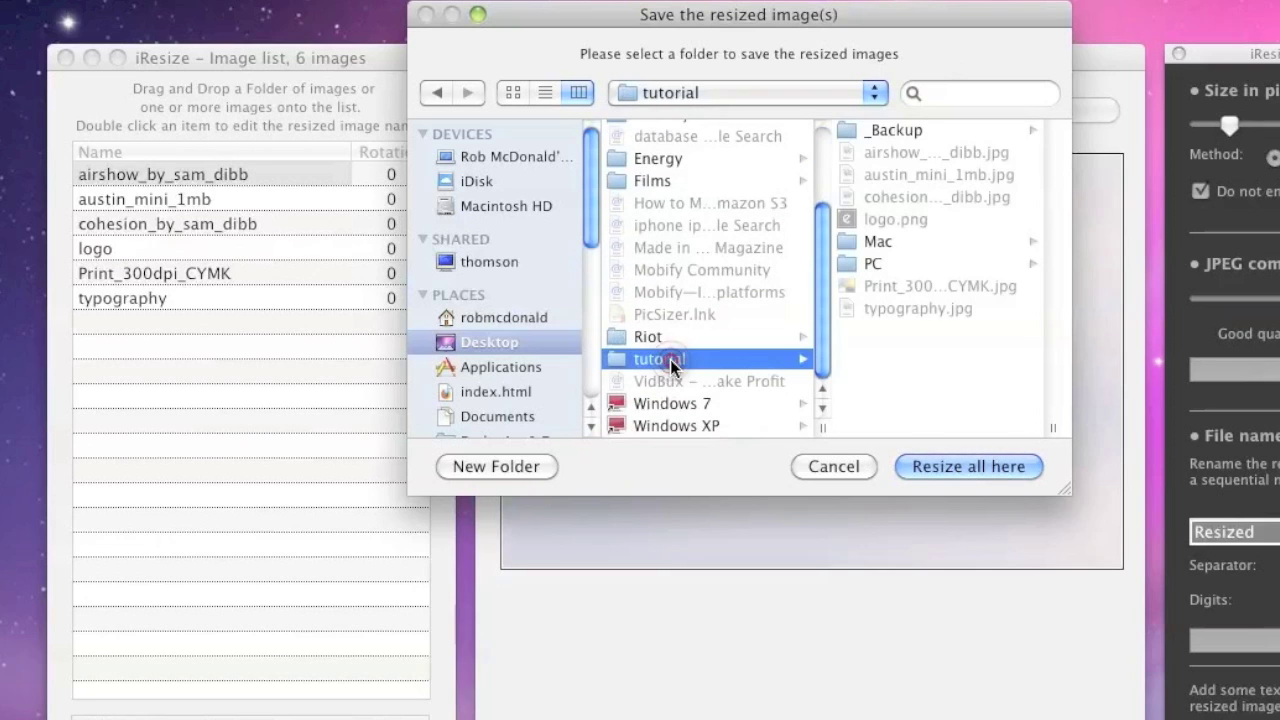
pyautogui.click(889, 245)
pyautogui.click(900, 133)
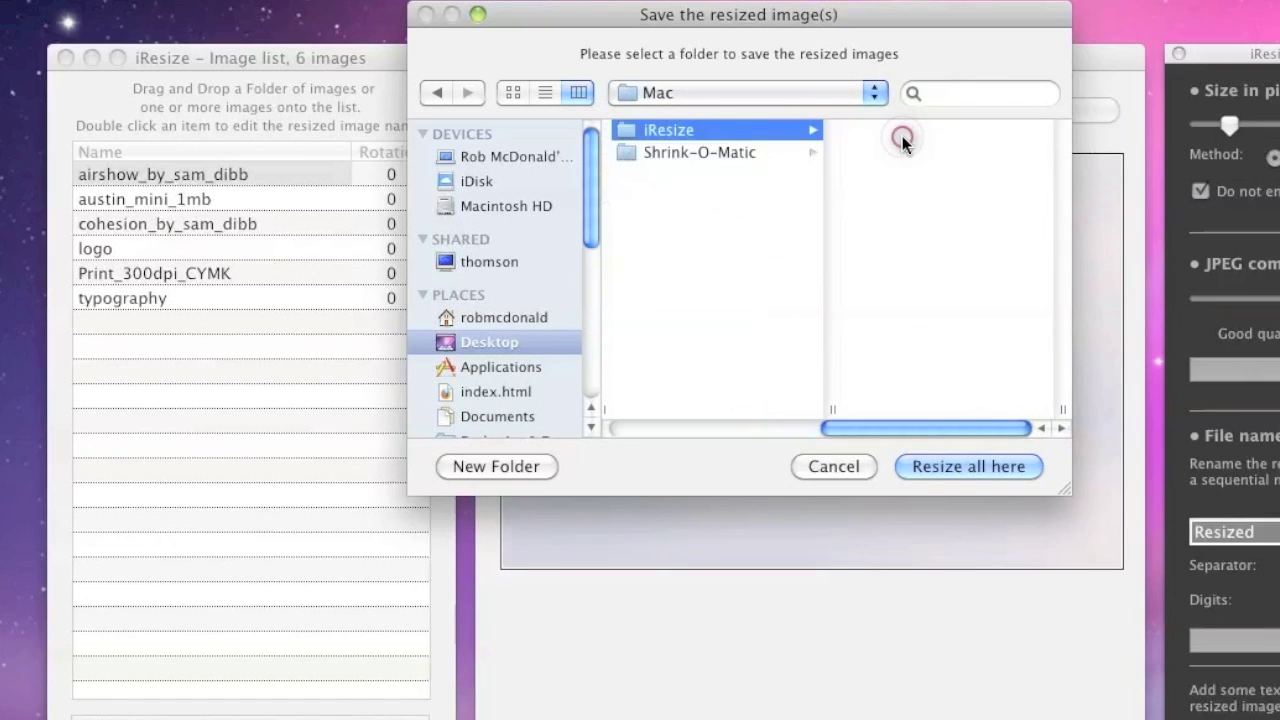
pyautogui.click(938, 468)
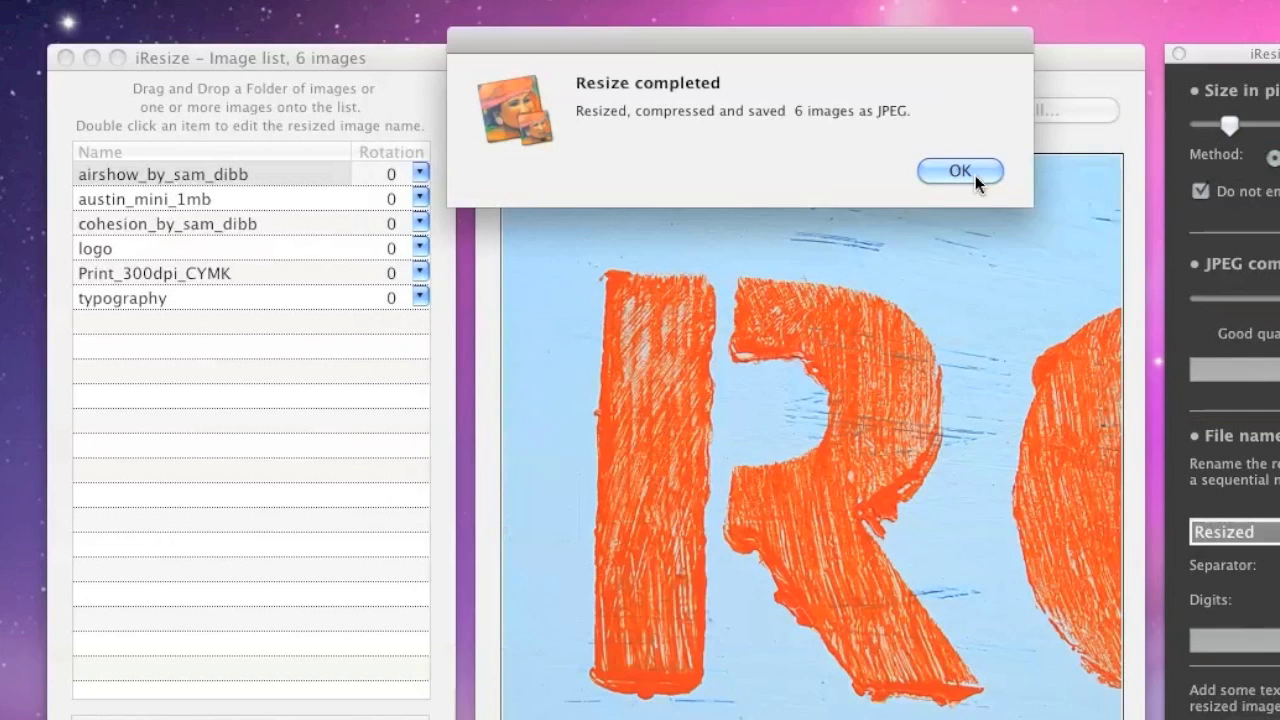
pyautogui.click(975, 175)
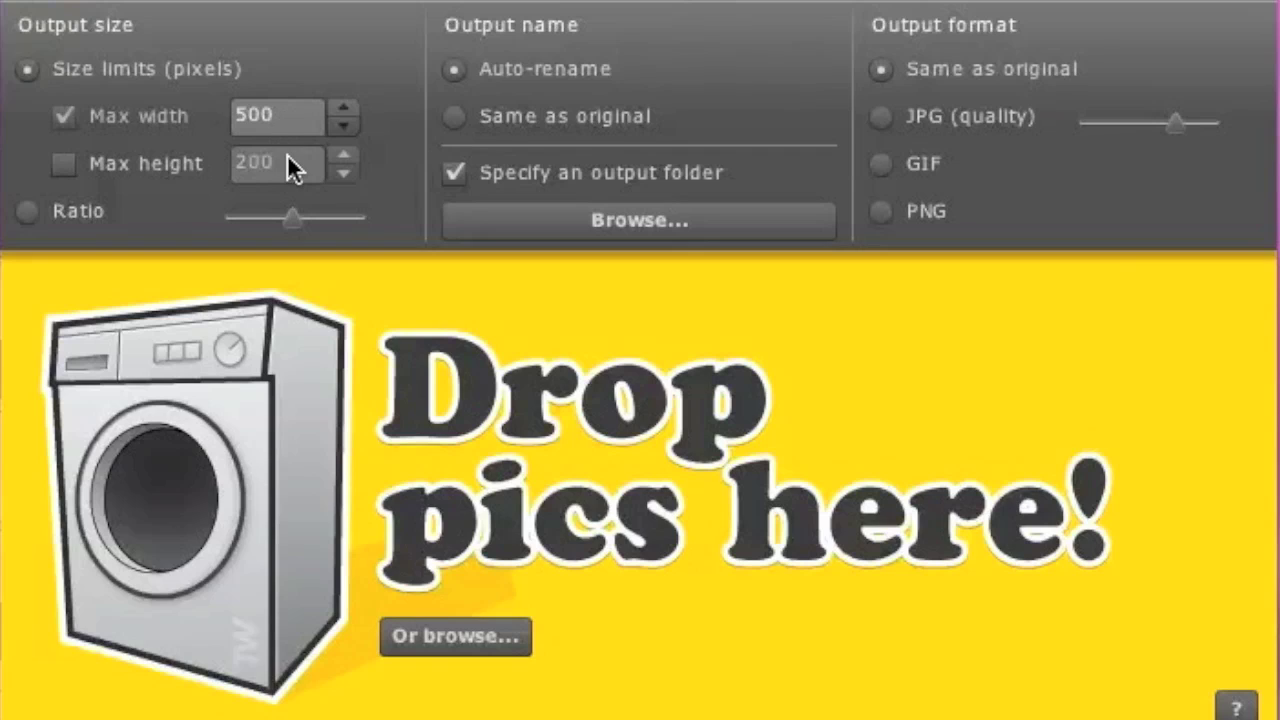
# Step: Try Ratio output sizing, then return to pixel size limits with max width 500
pyautogui.click(27, 216)
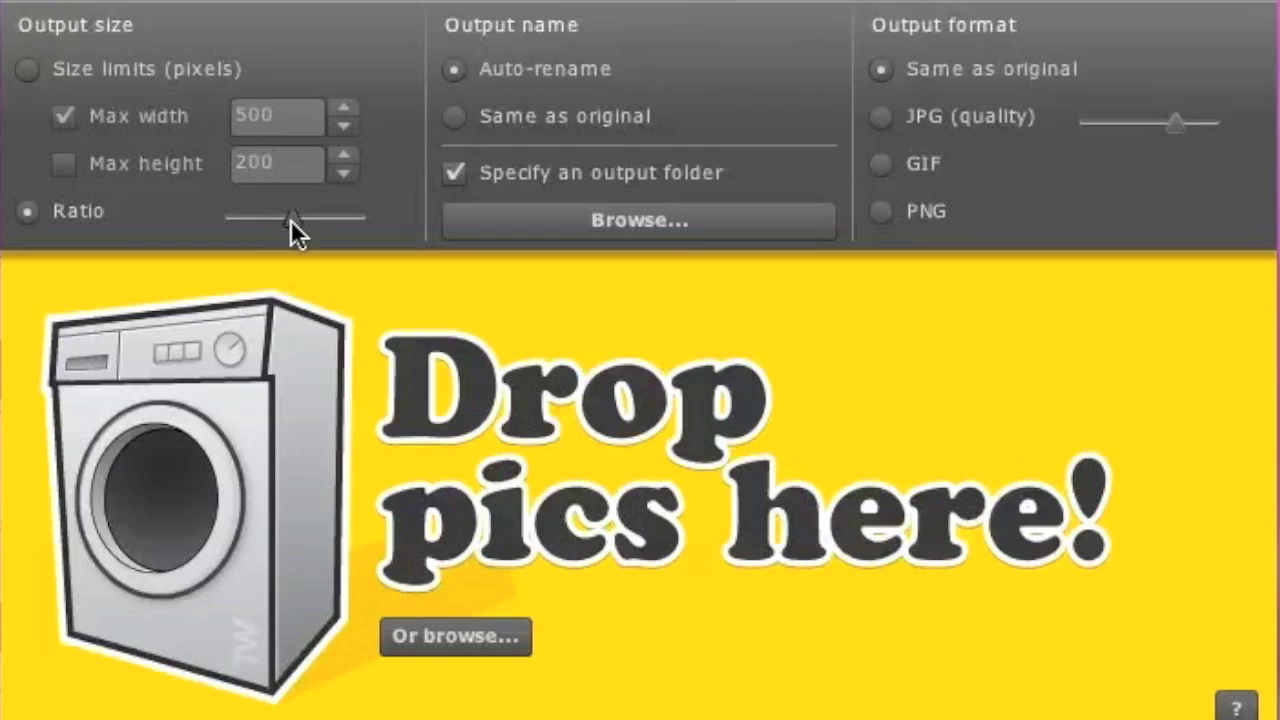
pyautogui.click(27, 70)
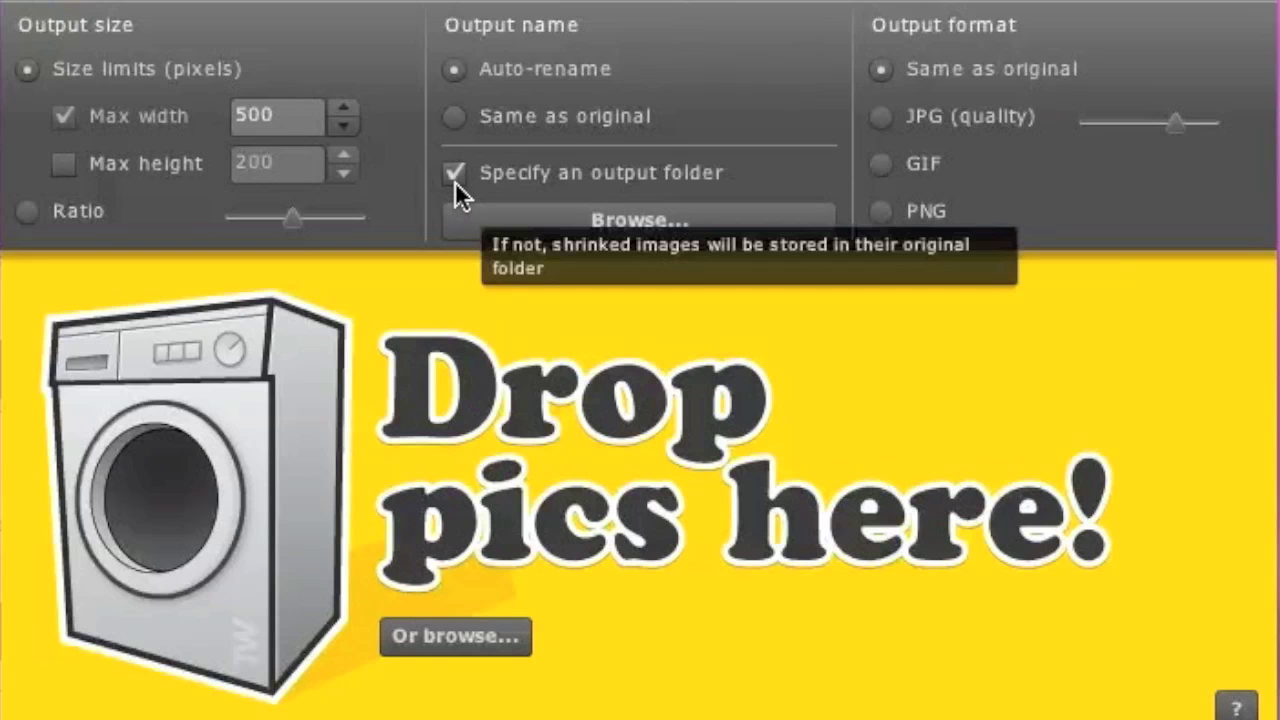
# Step: Set the output folder to tutorial > Mac > Shrink-O-Matic
pyautogui.click(680, 220)
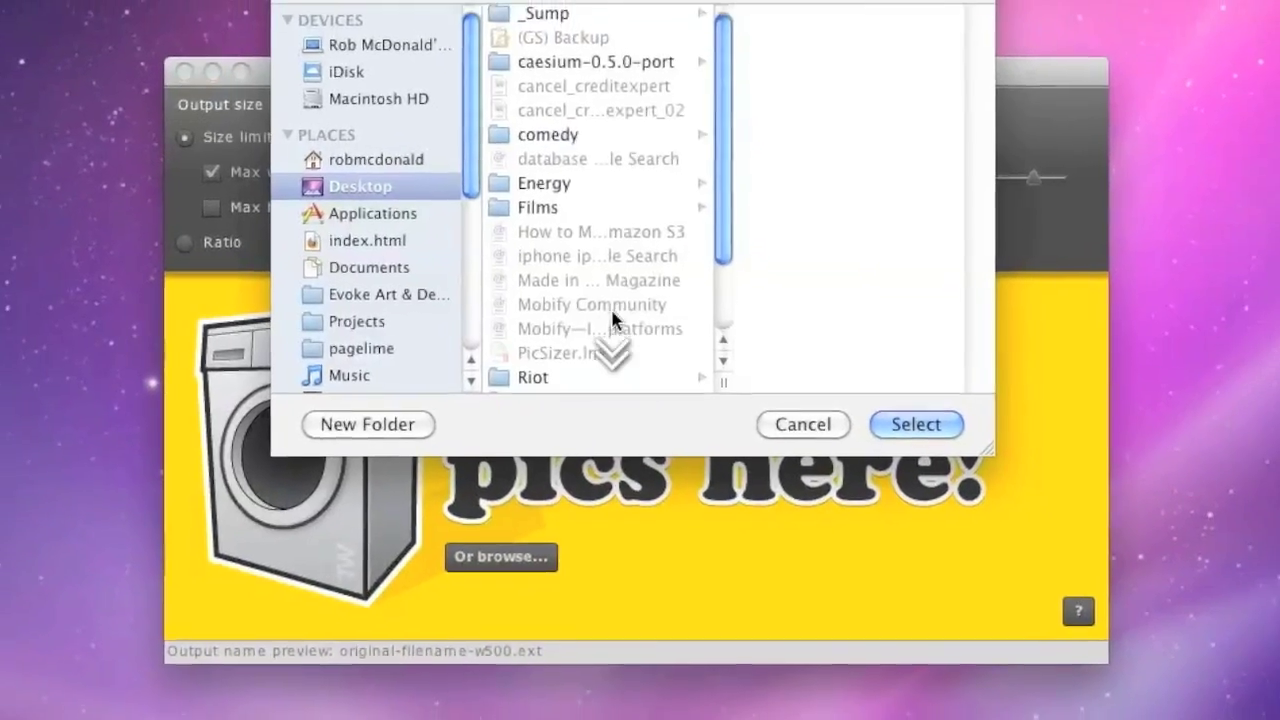
pyautogui.scroll(-3, 640, 280)
pyautogui.click(543, 304)
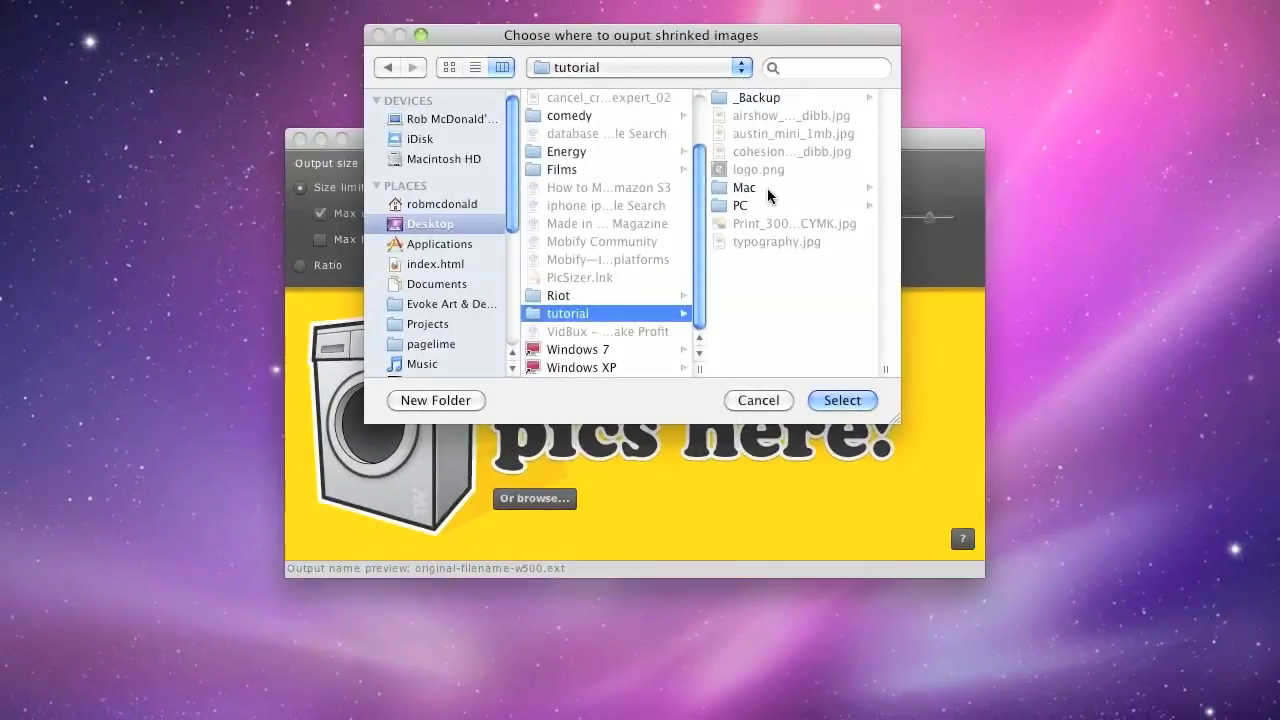
pyautogui.click(791, 163)
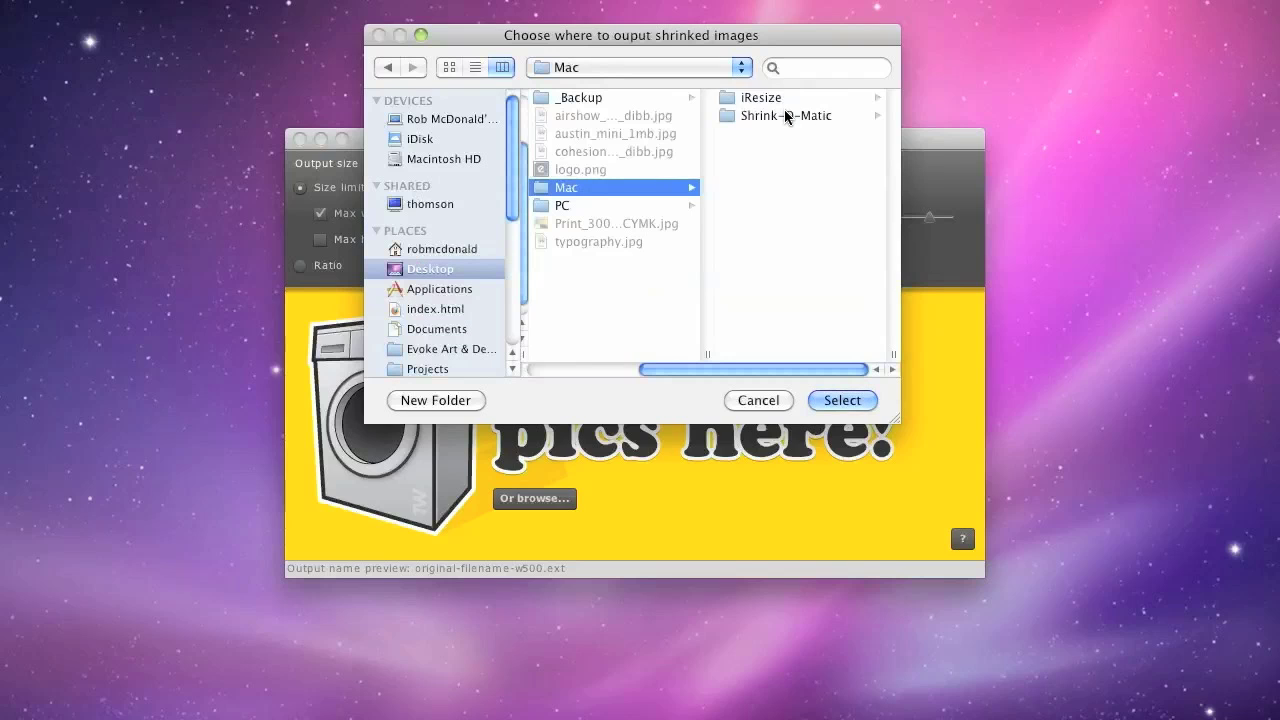
pyautogui.click(785, 114)
pyautogui.click(842, 400)
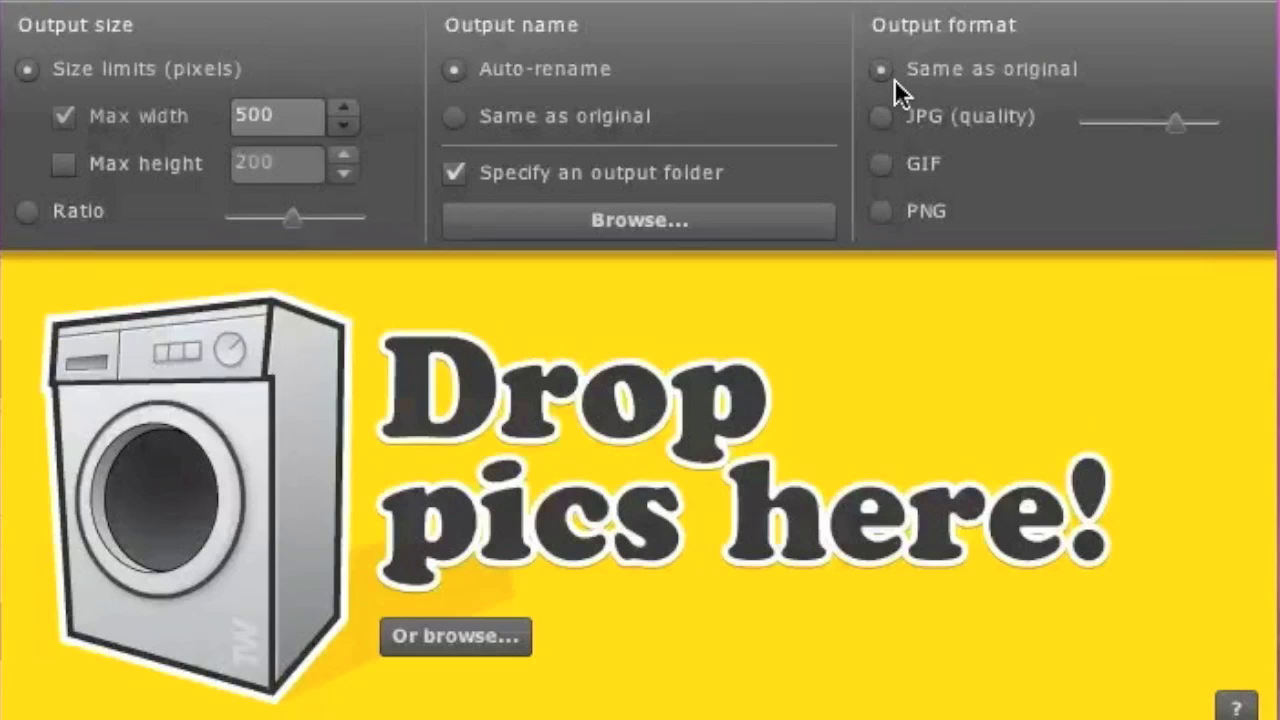
# Step: Compare JPG, GIF and PNG output, settle on JPG and raise quality from 70 to 79
pyautogui.click(882, 122)
pyautogui.click(882, 168)
pyautogui.click(881, 213)
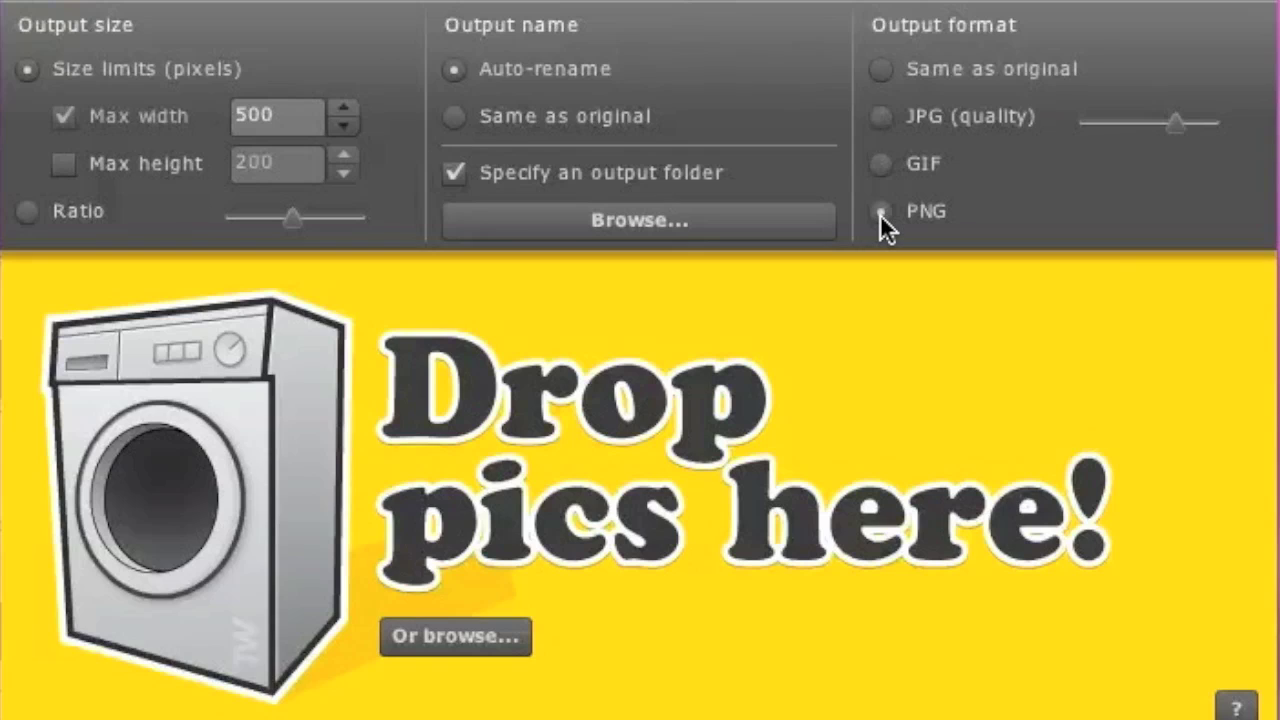
pyautogui.click(881, 118)
pyautogui.moveTo(1176, 128)
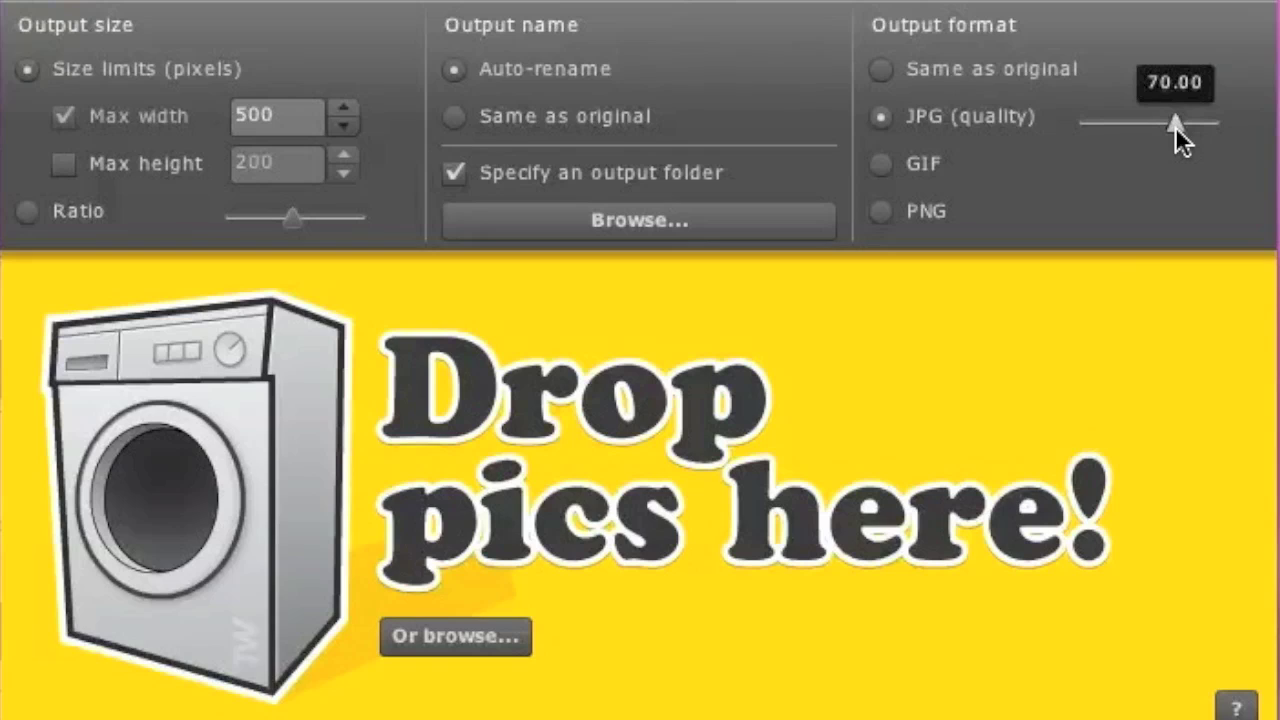
pyautogui.moveTo(1176, 128); pyautogui.dragTo(1190, 128)
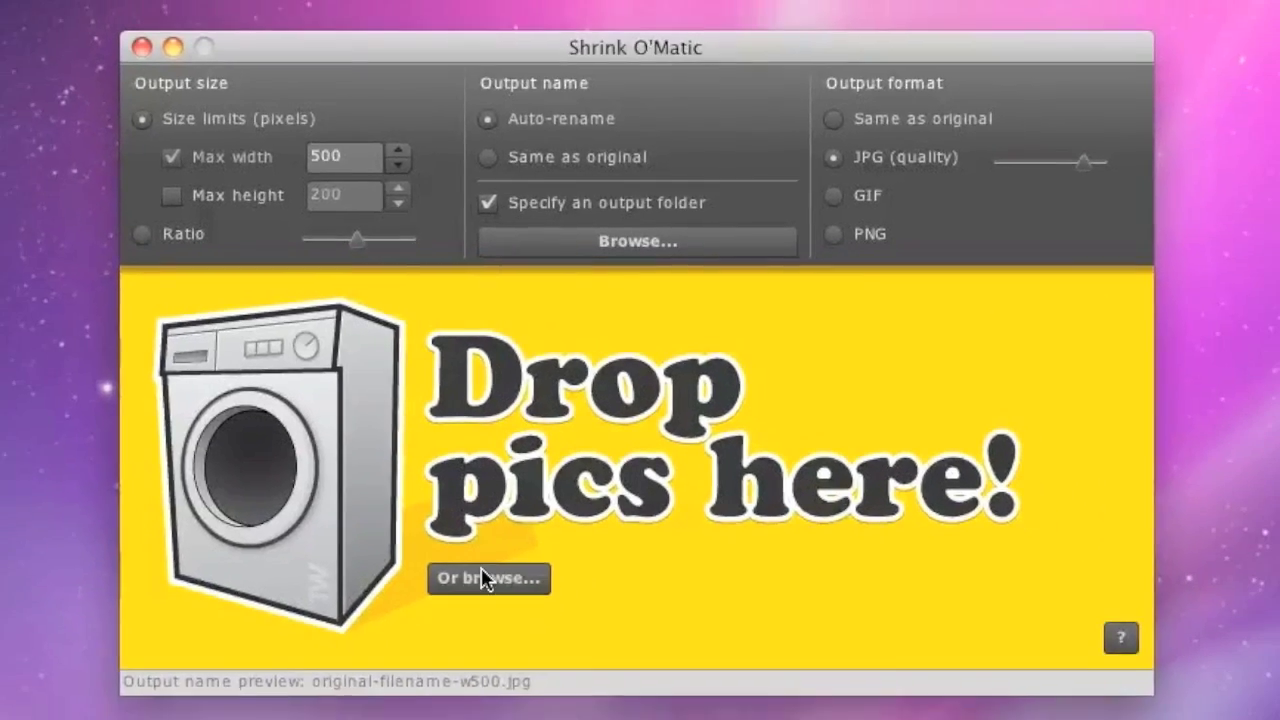
# Step: Cancel the image chooser, then drop the six image files in to shrink them
pyautogui.click(448, 636)
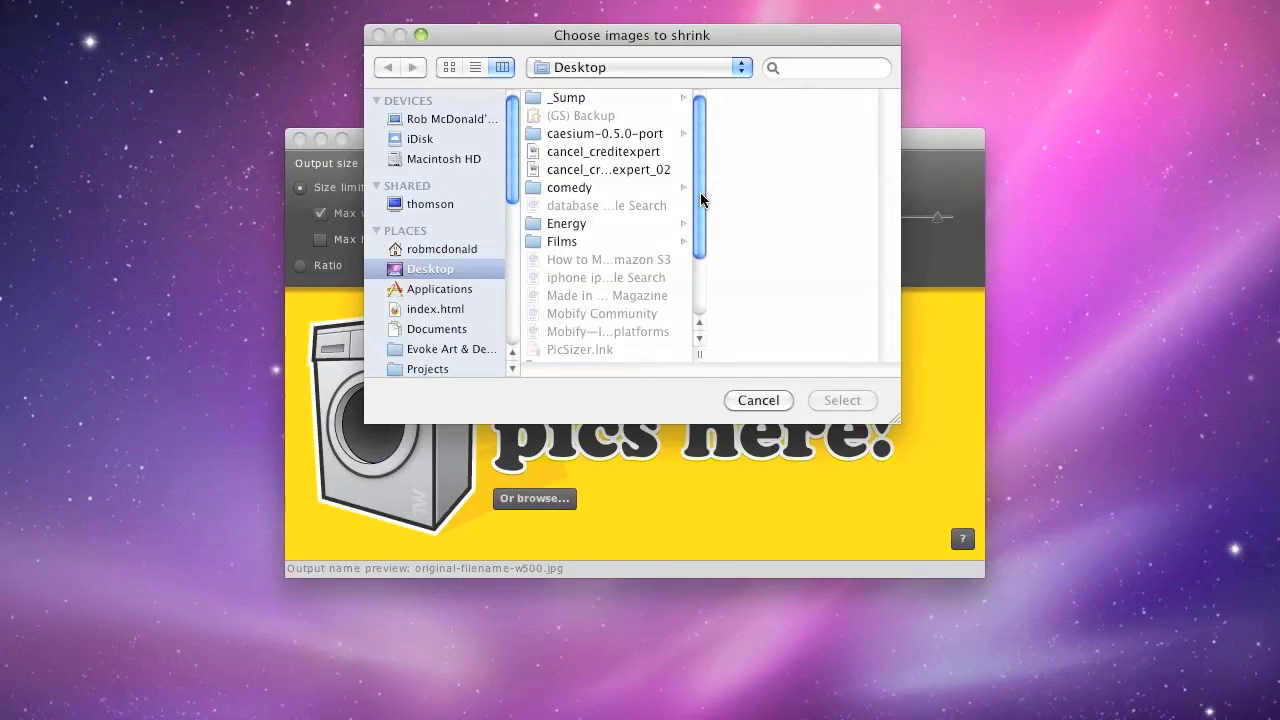
pyautogui.moveTo(700, 200); pyautogui.dragTo(700, 300)
pyautogui.click(758, 400)
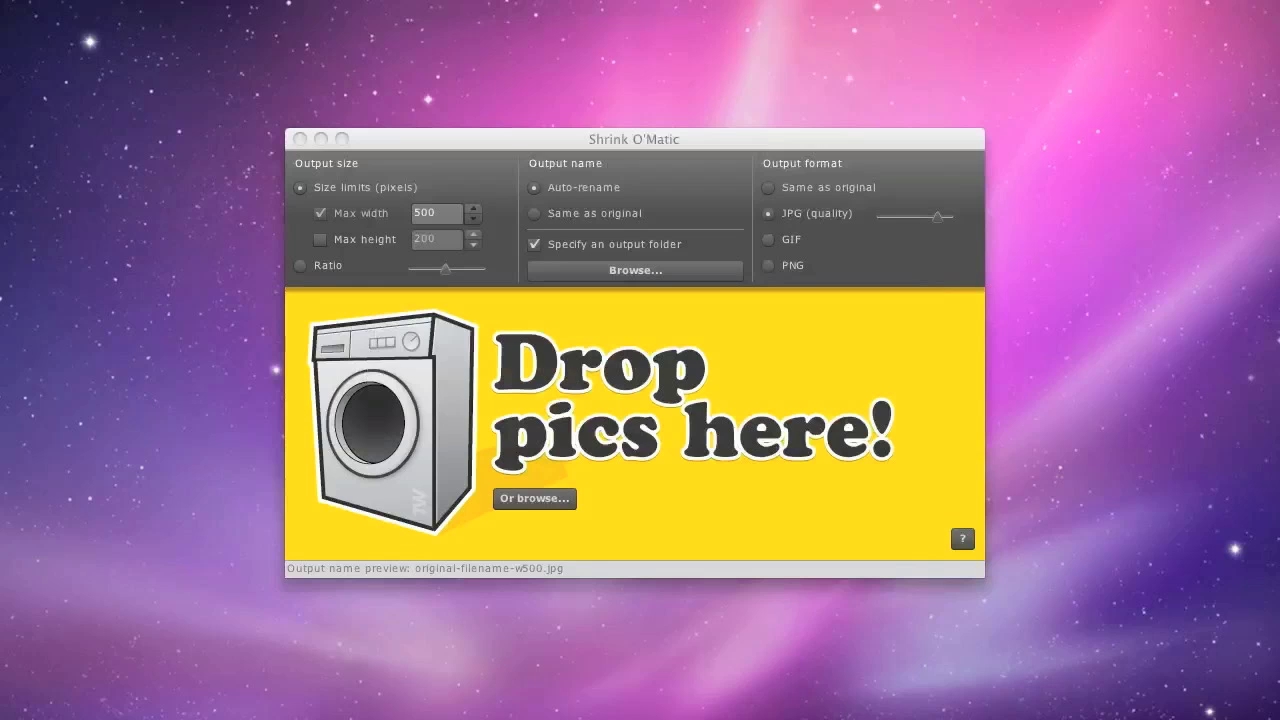
pyautogui.moveTo(1270, 300); pyautogui.dragTo(593, 372)
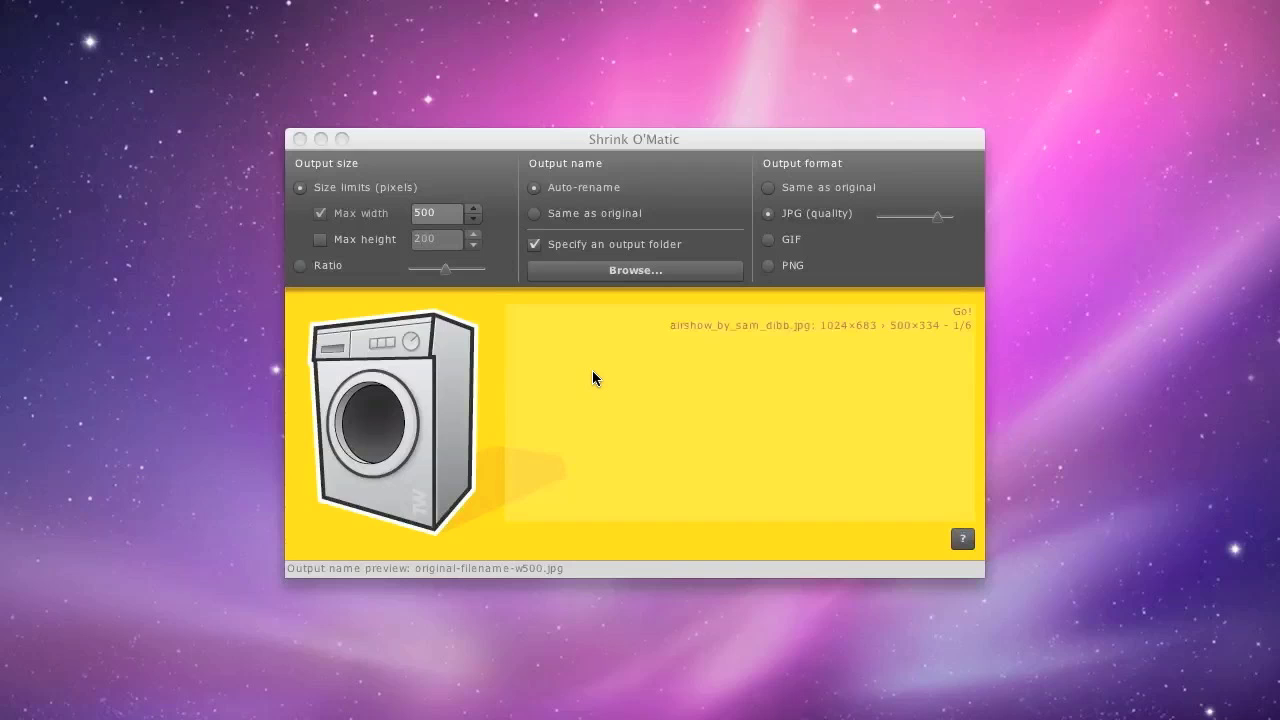